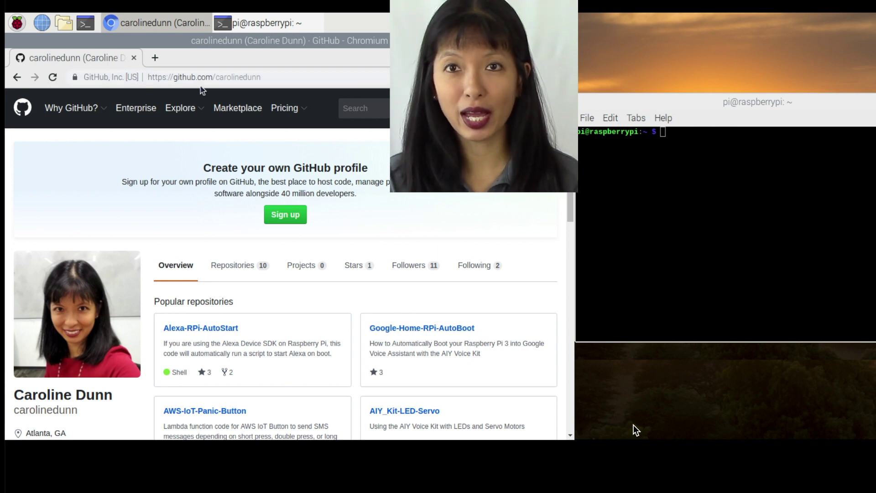
Open the TouchSelfie-install-commands-only repository, scroll to the printer instructions, and select the CUPS install command
{"action": "left_click", "coordinate": [233, 265]}
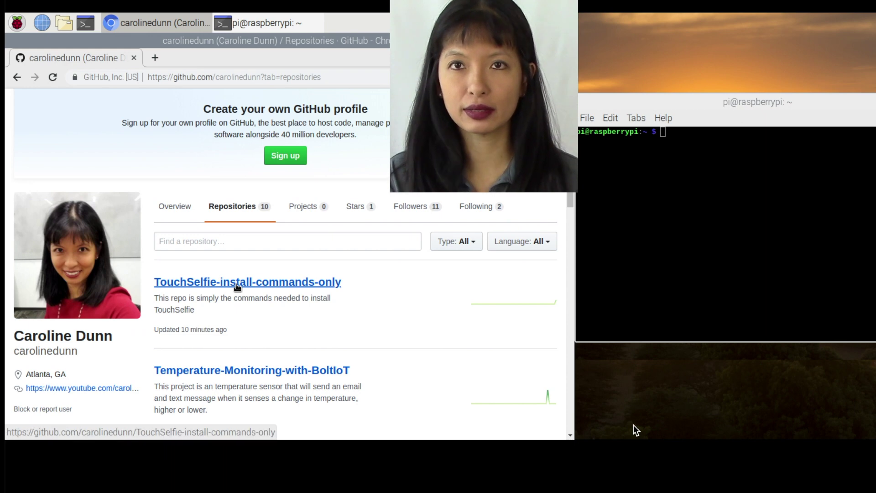
{"action": "left_click", "coordinate": [238, 283]}
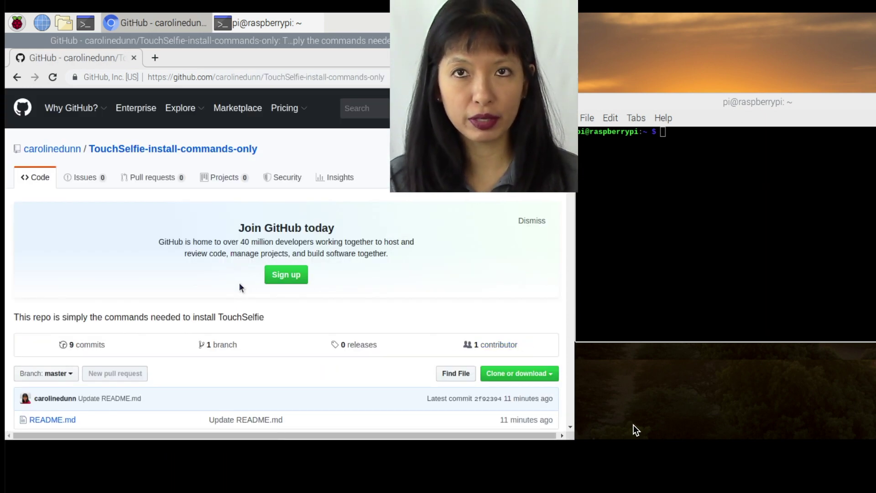
{"action": "scroll", "coordinate": [283, 339], "scroll_direction": "down", "scroll_amount": 4}
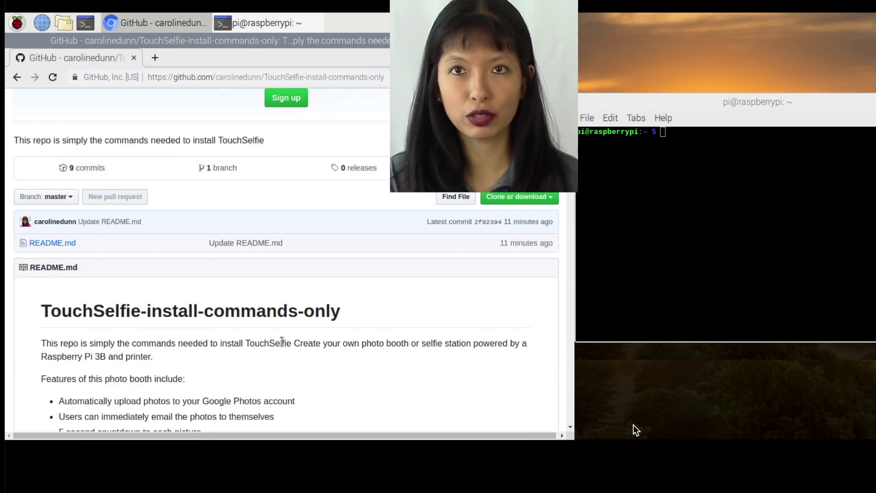
{"action": "scroll", "coordinate": [281, 342], "scroll_direction": "down", "scroll_amount": 17}
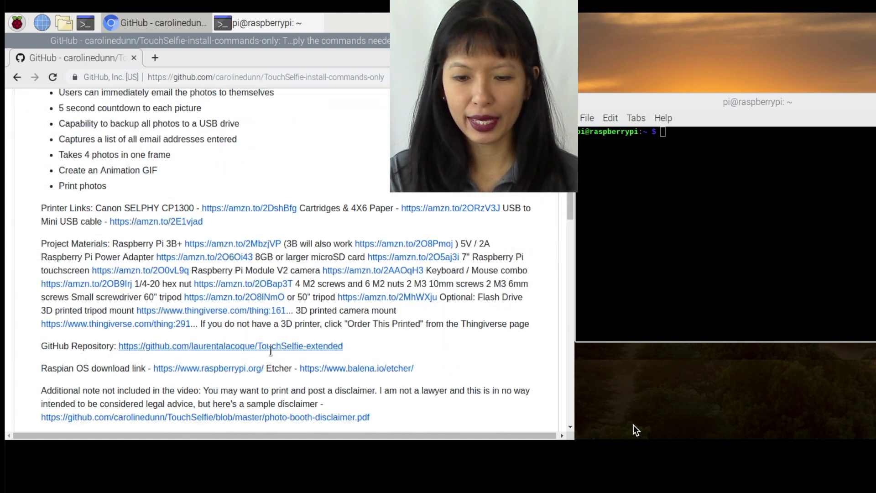
{"action": "scroll", "coordinate": [280, 360], "scroll_direction": "down", "scroll_amount": 15}
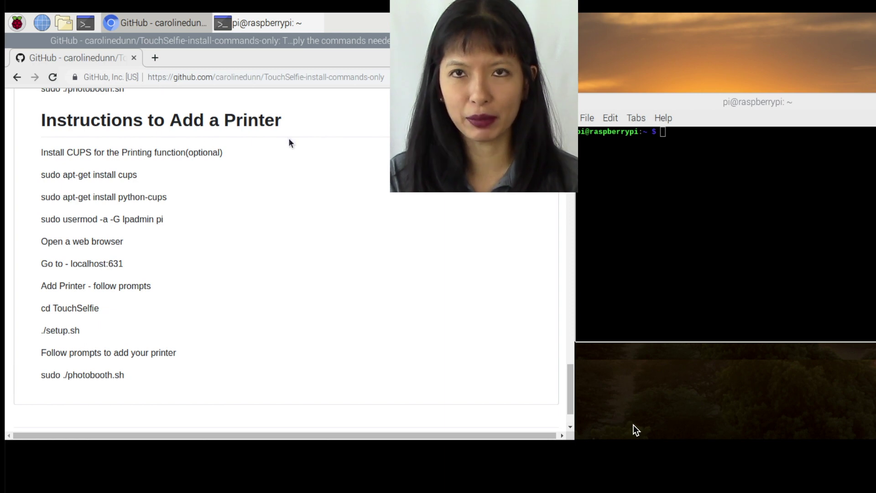
{"action": "scroll", "coordinate": [297, 202], "scroll_direction": "down", "scroll_amount": 1}
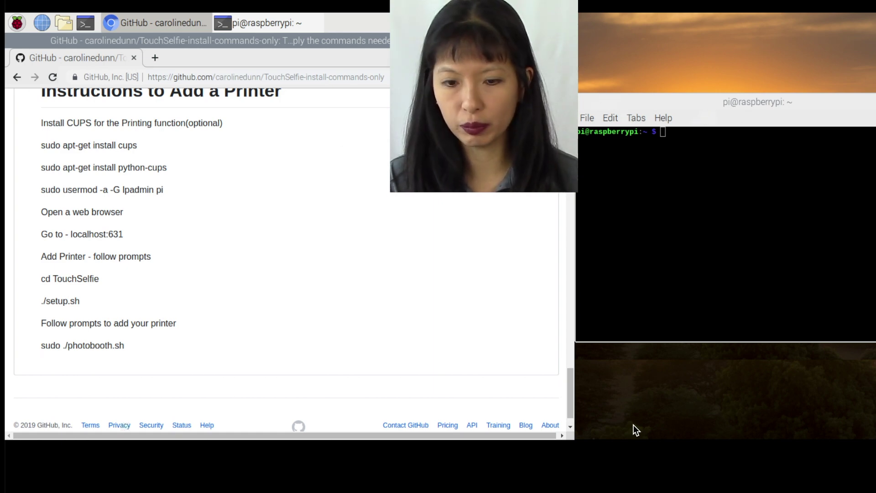
{"action": "left_click_drag", "start_coordinate": [165, 146], "coordinate": [72, 138]}
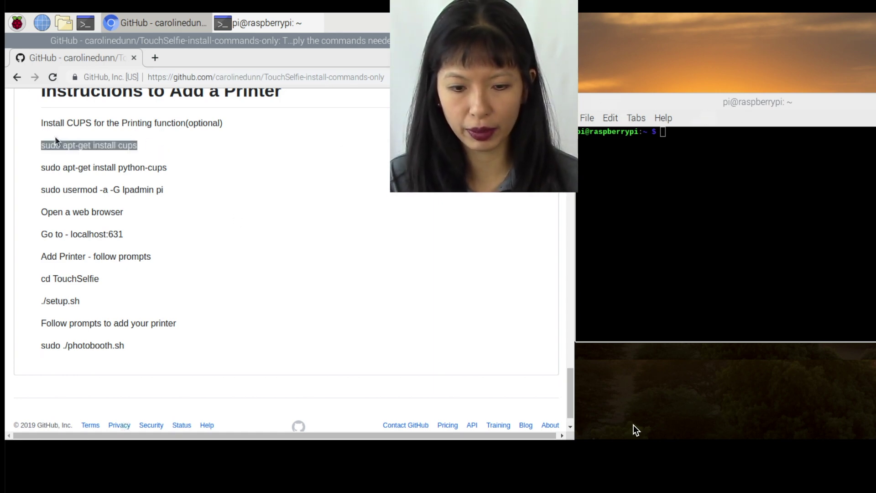
Install CUPS and python-cups in the terminal using the README commands, confirming with y
{"action": "right_click", "coordinate": [56, 140]}
{"action": "left_click", "coordinate": [305, 149]}
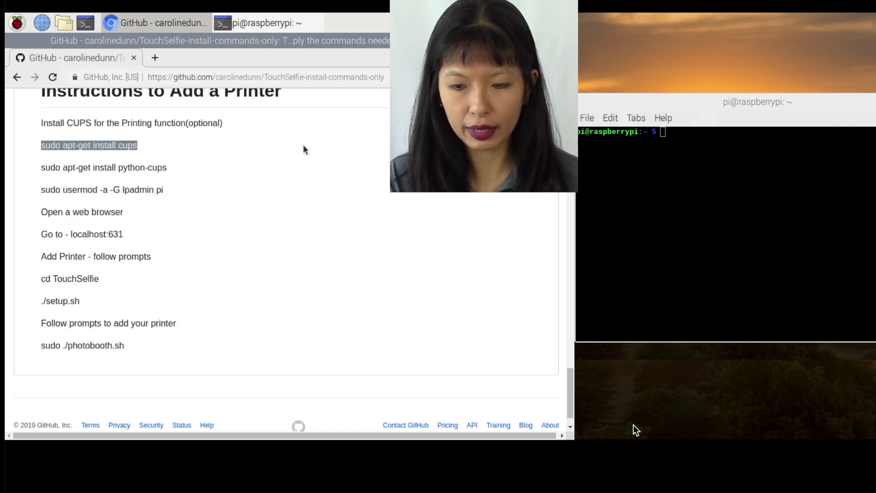
{"action": "left_click", "coordinate": [664, 133]}
{"action": "right_click", "coordinate": [665, 131]}
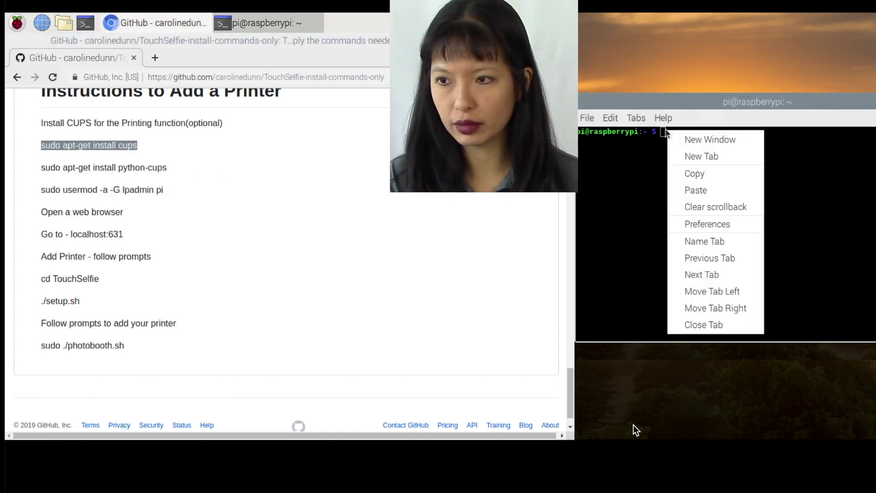
{"action": "left_click", "coordinate": [683, 189]}
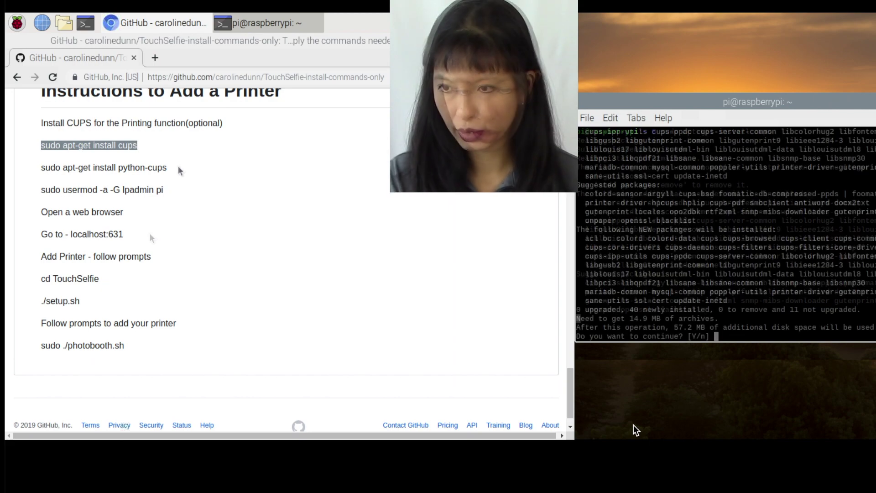
{"action": "type", "text": "y"}
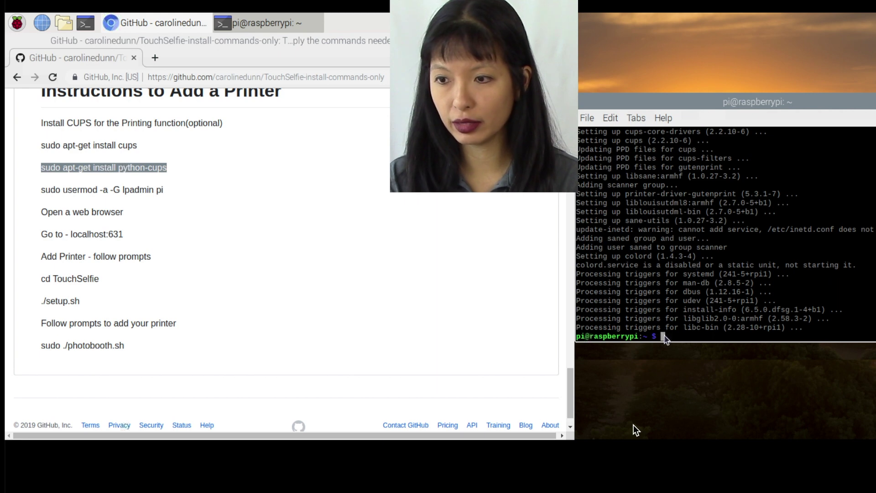
{"action": "right_click", "coordinate": [666, 336]}
{"action": "left_click", "coordinate": [702, 191]}
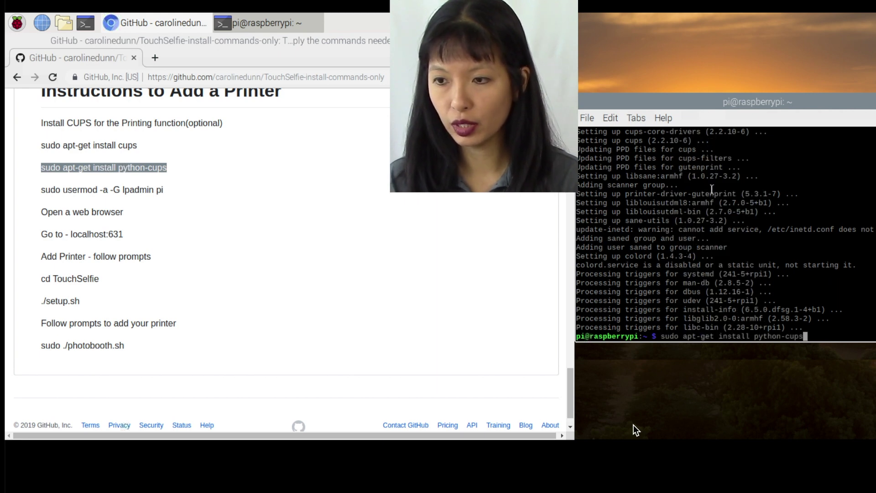
{"action": "key", "text": "Return"}
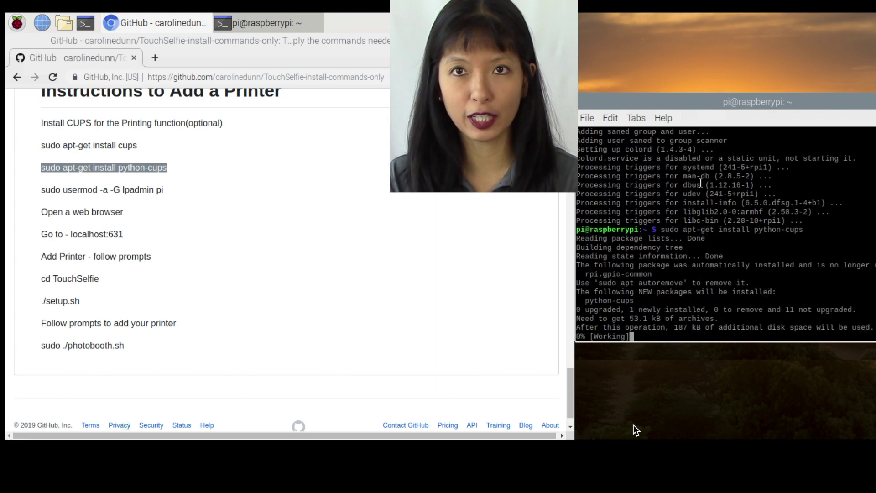
Add the user to the lpadmin group, then copy the localhost:631 address
{"action": "mouse_move", "coordinate": [165, 190]}
{"action": "left_mouse_down"}
{"action": "mouse_move", "coordinate": [41, 188]}
{"action": "mouse_move", "coordinate": [165, 188]}
{"action": "left_mouse_up"}
{"action": "right_click", "coordinate": [165, 190]}
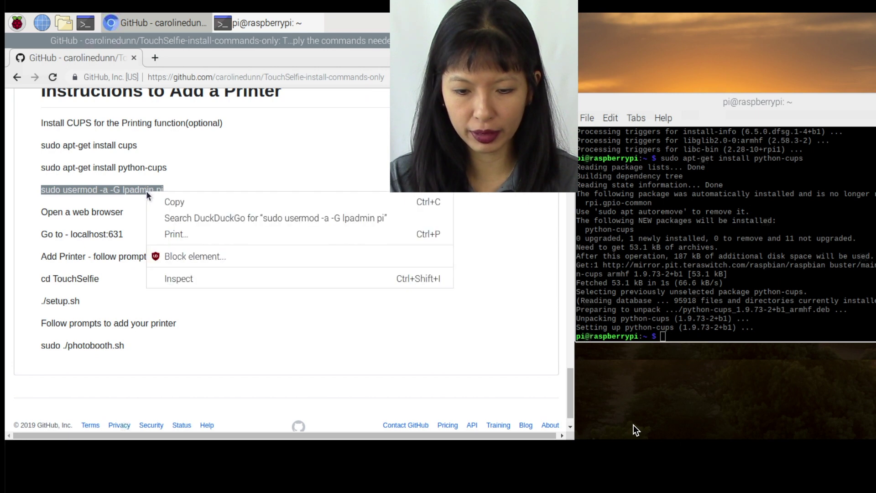
{"action": "left_click", "coordinate": [161, 202]}
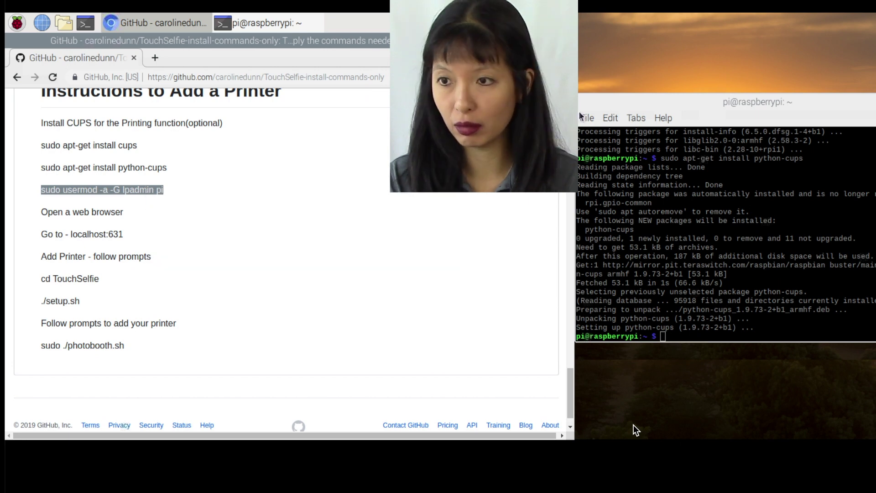
{"action": "right_click", "coordinate": [662, 336]}
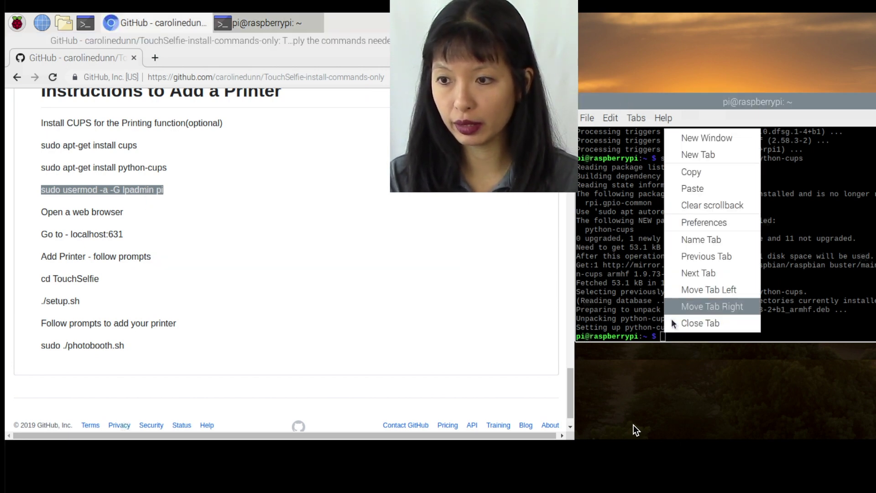
{"action": "left_click", "coordinate": [684, 187]}
{"action": "key", "text": "Return"}
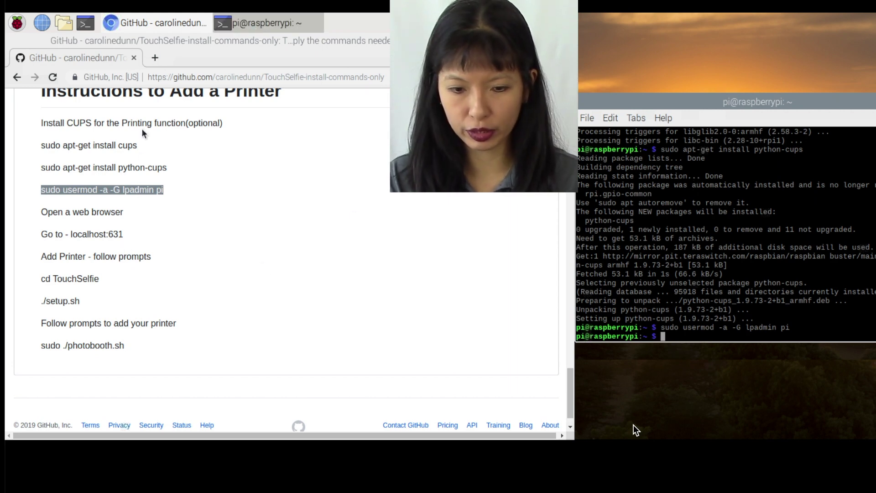
{"action": "left_click_drag", "start_coordinate": [124, 234], "coordinate": [70, 237]}
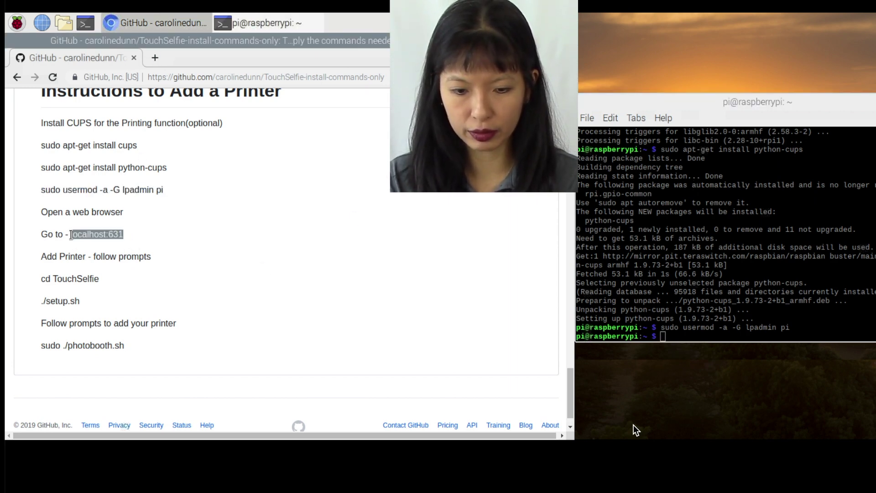
{"action": "right_click", "coordinate": [96, 234]}
{"action": "left_click", "coordinate": [136, 245]}
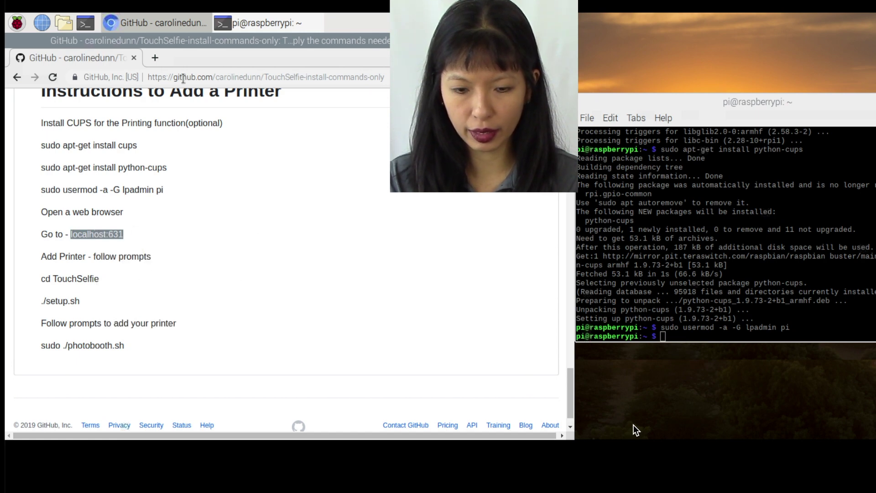
Load localhost:631 in a new tab and start Add Printer from the Administration page
{"action": "left_click", "coordinate": [152, 58]}
{"action": "right_click", "coordinate": [172, 76]}
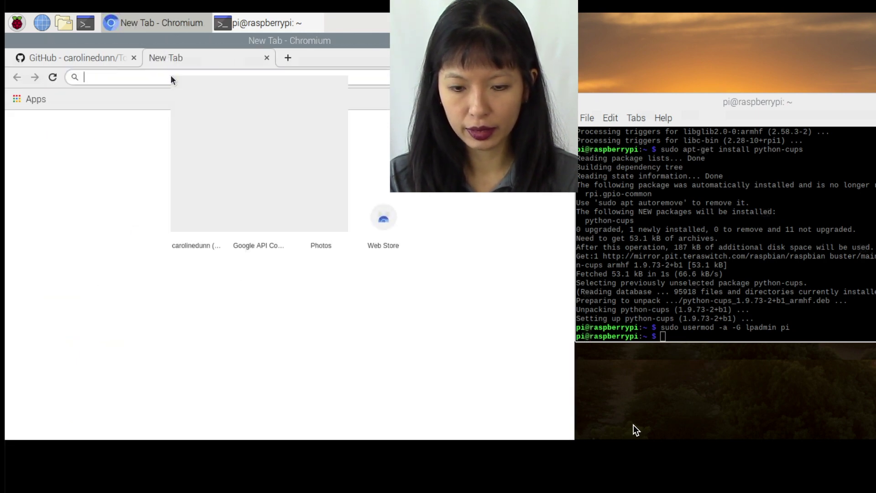
{"action": "left_click", "coordinate": [218, 149]}
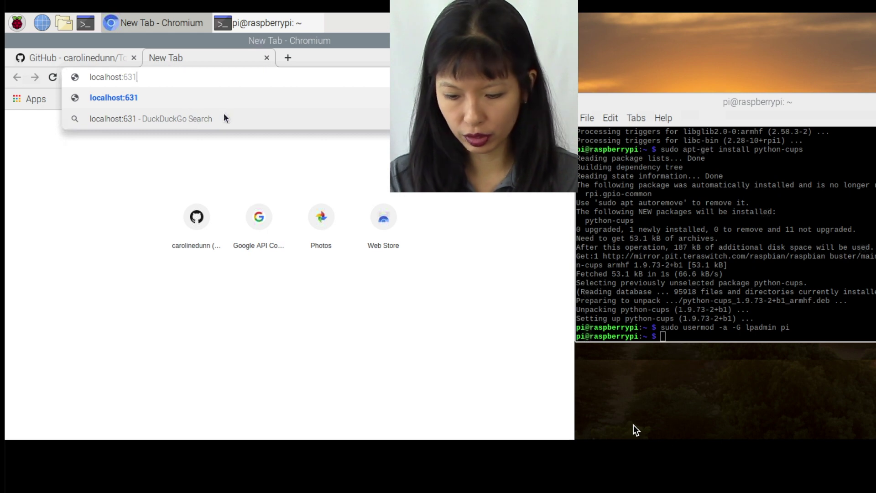
{"action": "key", "text": "Return"}
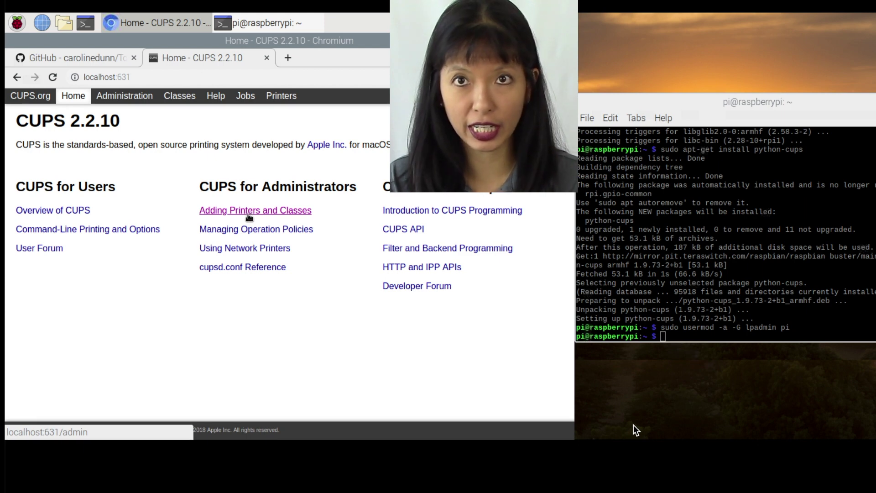
{"action": "left_click", "coordinate": [251, 216]}
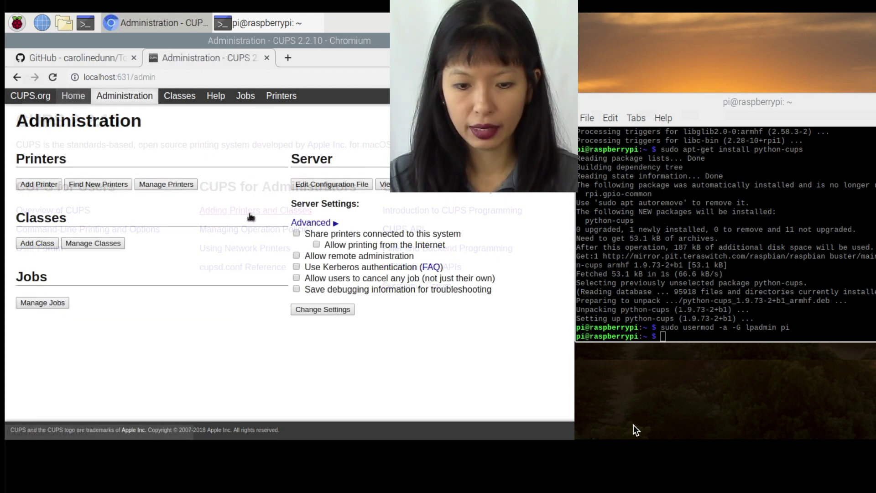
{"action": "left_click", "coordinate": [38, 184]}
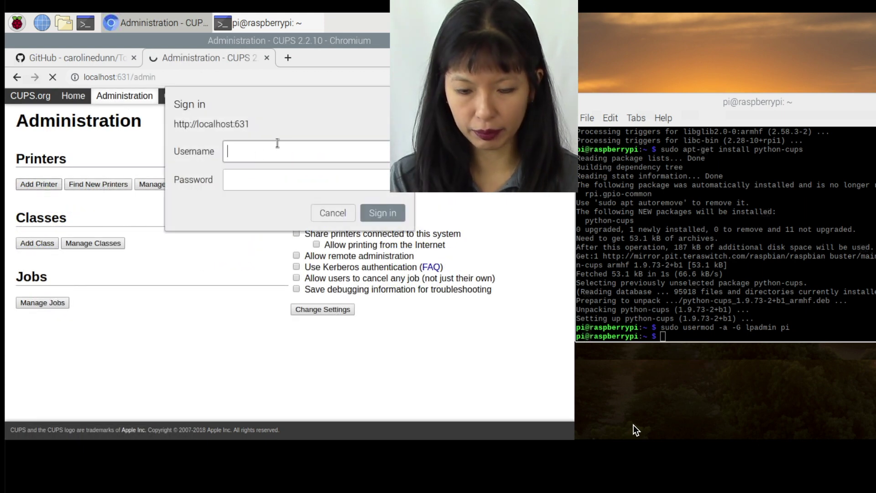
Sign in and select the local Canon SELPHY CP1300, keeping its default name and description
{"action": "type", "text": "pi"}
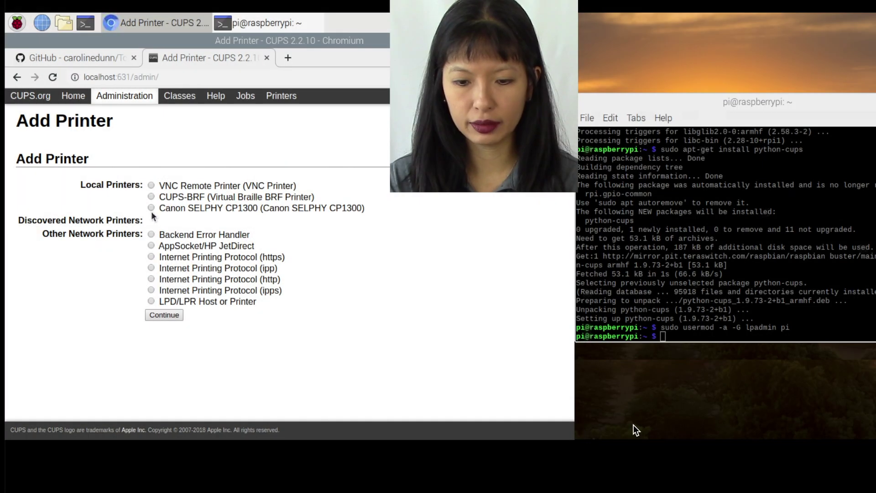
{"action": "left_click", "coordinate": [151, 208]}
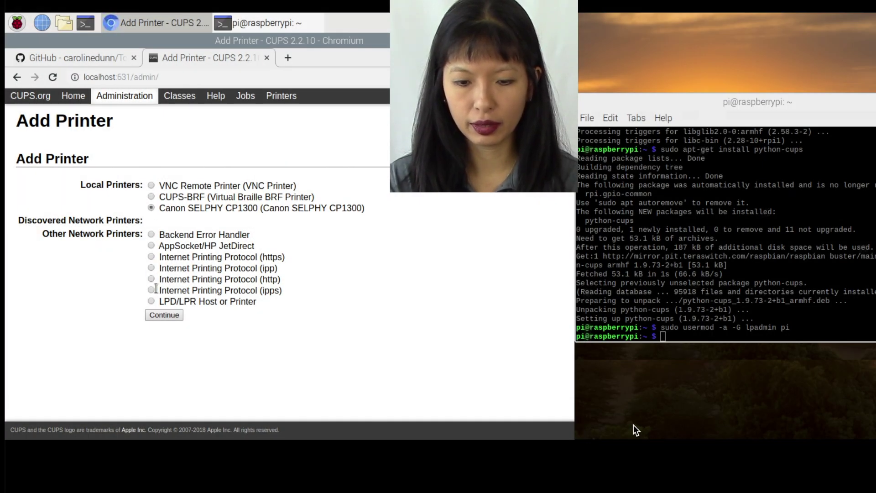
{"action": "left_click", "coordinate": [172, 318]}
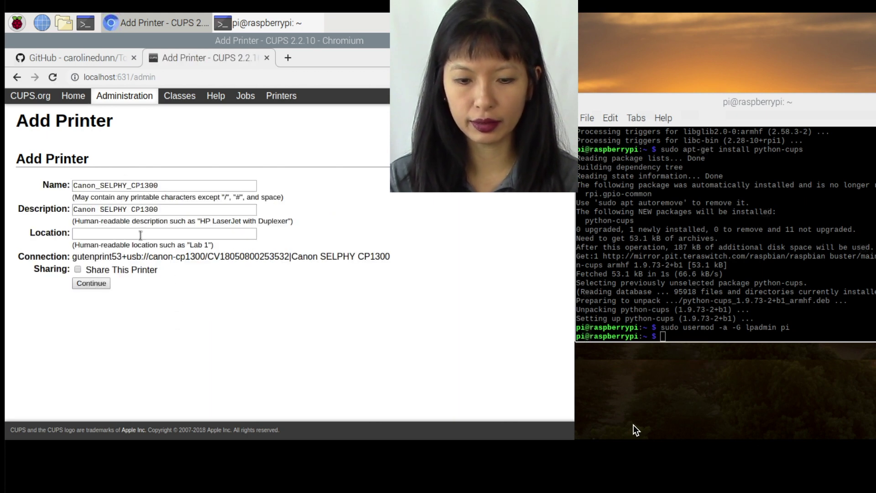
{"action": "left_click", "coordinate": [95, 284]}
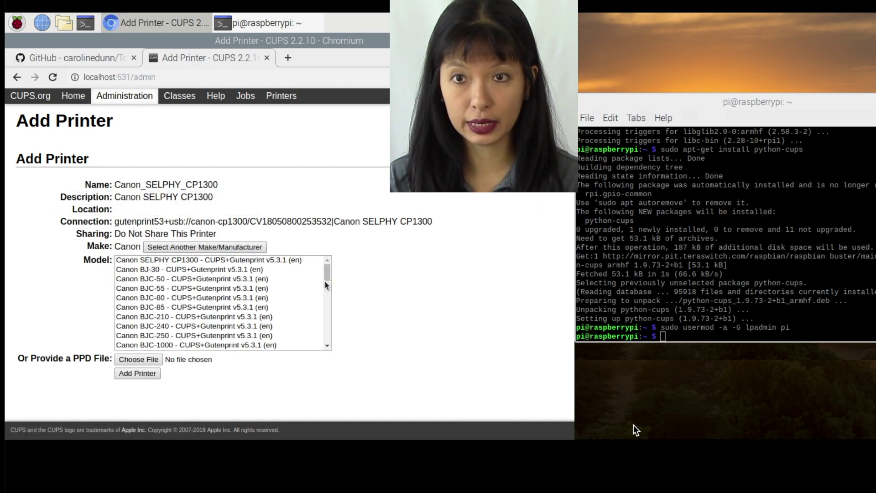
{"action": "scroll", "coordinate": [327, 285], "scroll_direction": "down", "scroll_amount": 10}
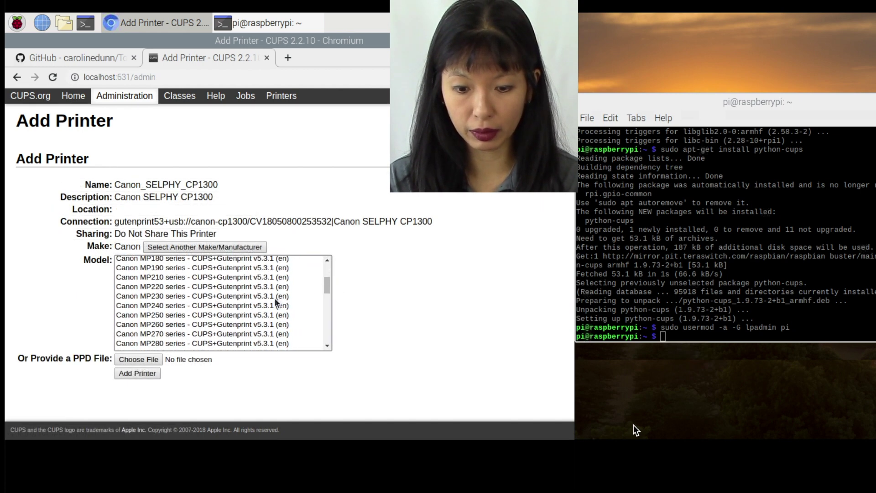
{"action": "scroll", "coordinate": [275, 302], "scroll_direction": "down", "scroll_amount": 15}
{"action": "left_click", "coordinate": [327, 346]}
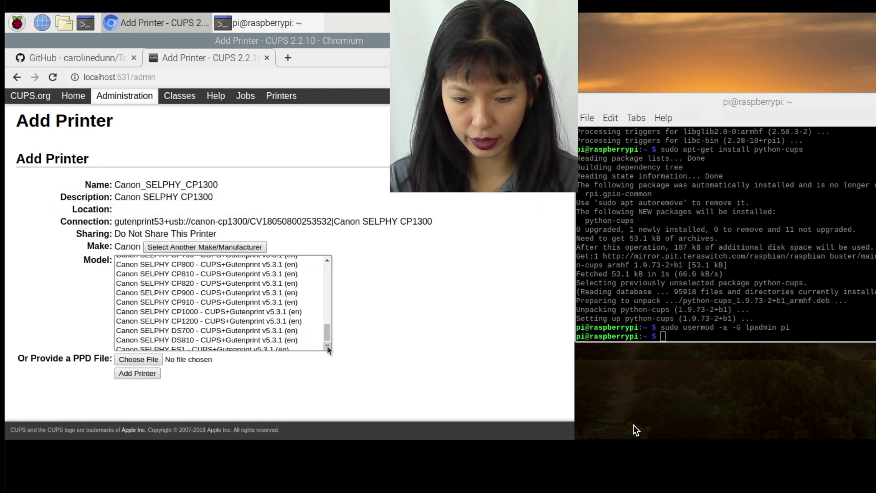
{"action": "left_click", "coordinate": [329, 347]}
Add the printer with the Canon SELPHY CP1200 driver and save its default options
{"action": "left_click", "coordinate": [221, 284]}
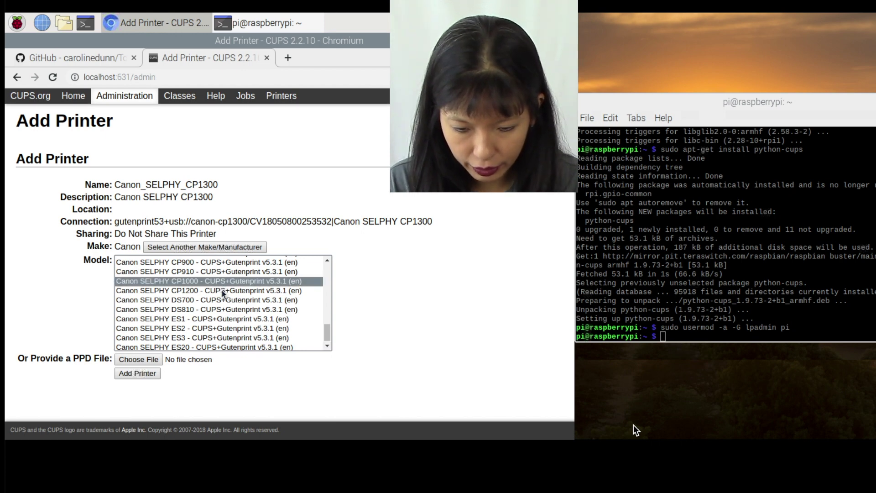
{"action": "left_click", "coordinate": [222, 290]}
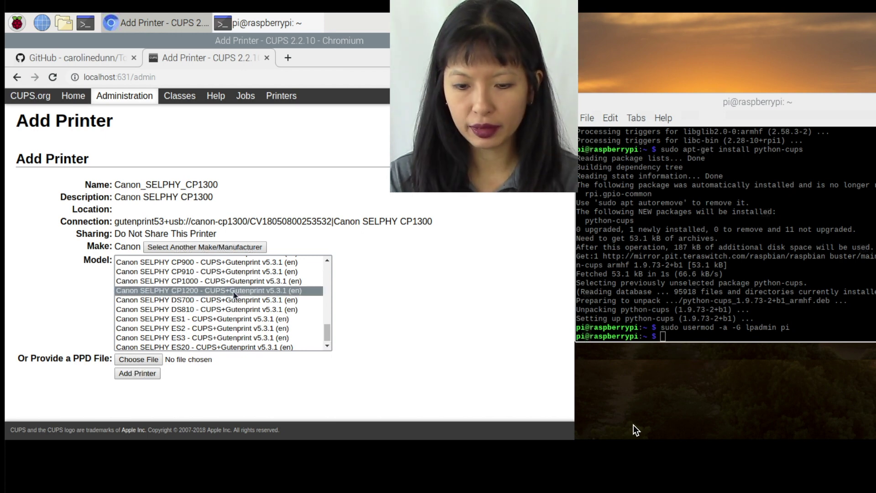
{"action": "left_click", "coordinate": [137, 373]}
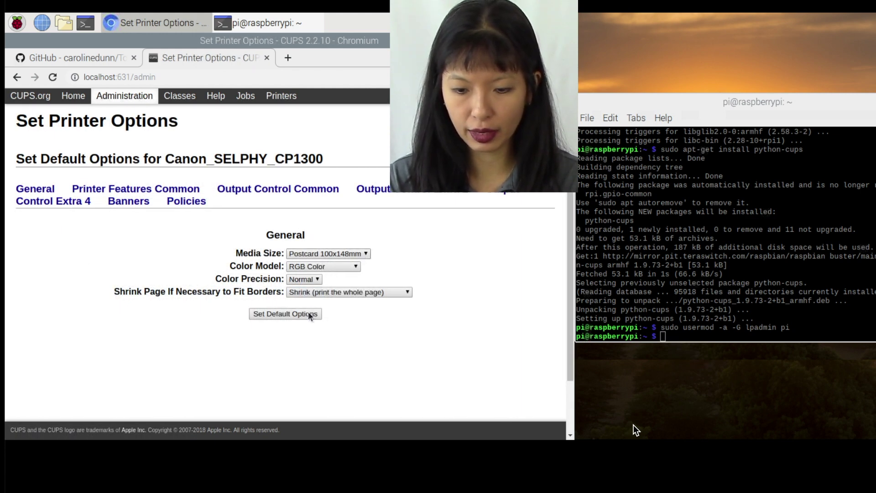
{"action": "left_click", "coordinate": [286, 254]}
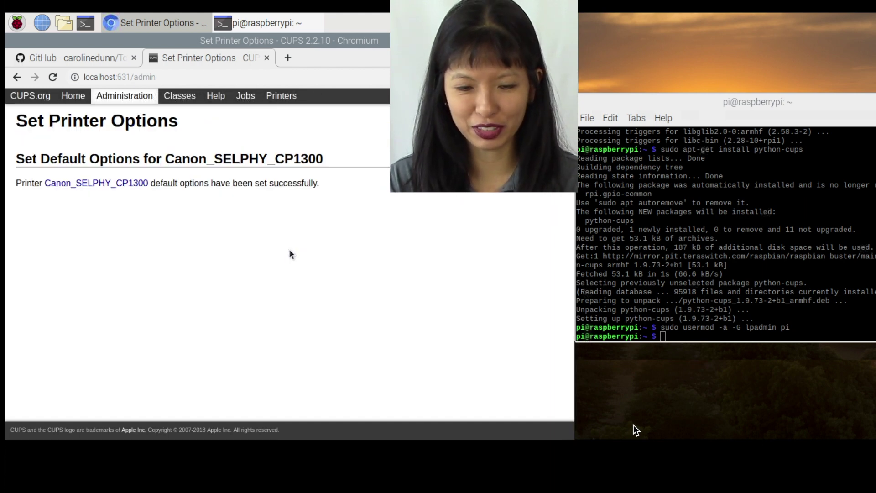
{"action": "left_click", "coordinate": [100, 184]}
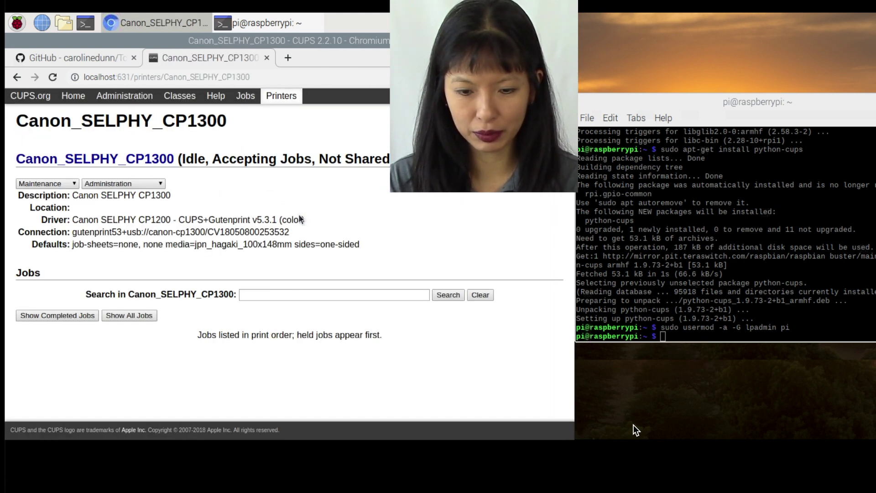
{"action": "left_click", "coordinate": [96, 59]}
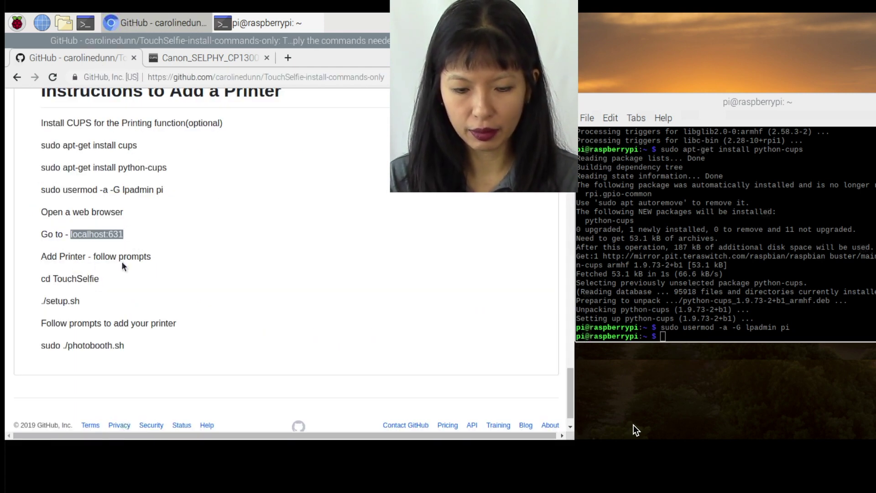
Copy 'cd TouchSelfie' from the README and run it in the terminal
{"action": "left_click_drag", "start_coordinate": [101, 279], "coordinate": [41, 278]}
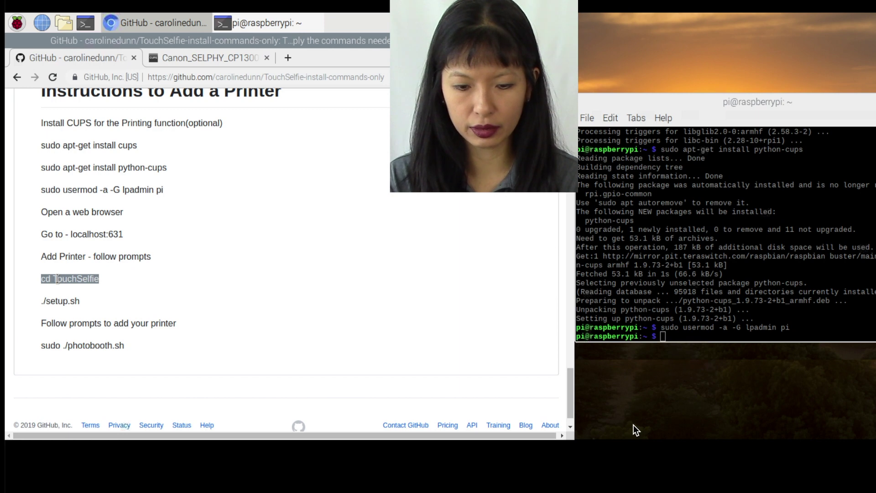
{"action": "right_click", "coordinate": [57, 279]}
{"action": "left_click", "coordinate": [73, 289]}
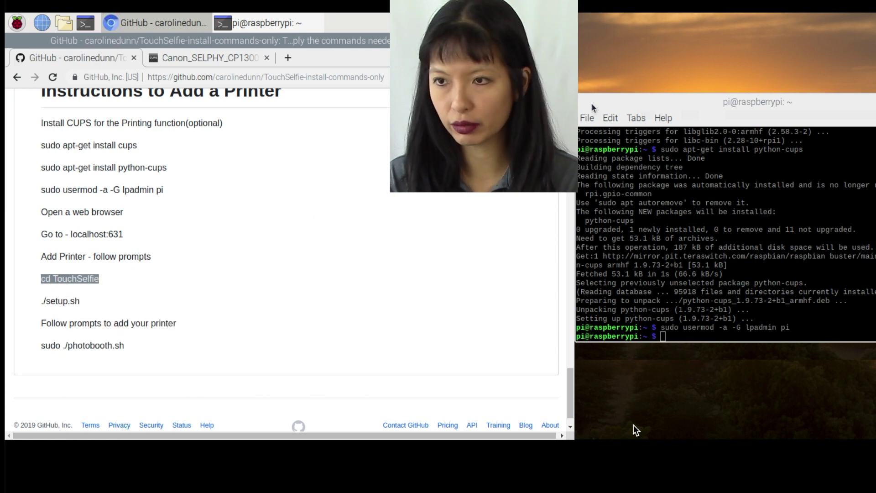
{"action": "left_click", "coordinate": [614, 108]}
{"action": "key", "text": "ctrl+shift+v"}
{"action": "key", "text": "Return"}
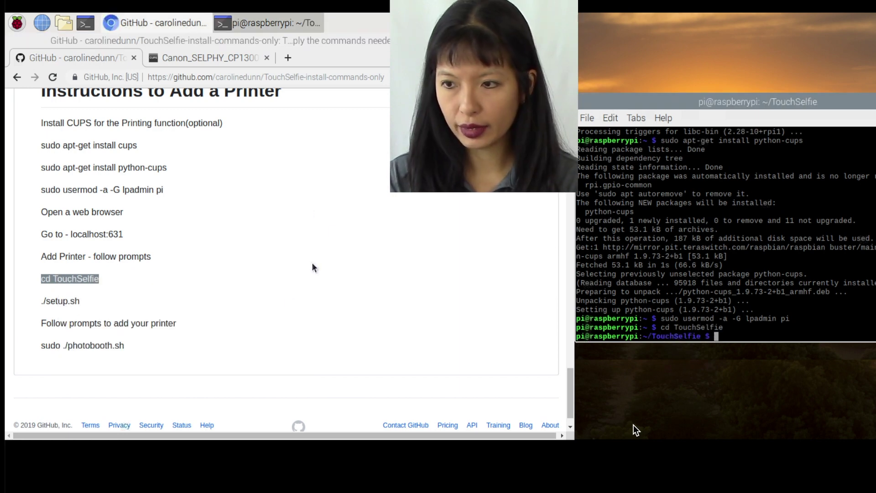
Copy './setup.sh' from the README and run it in the terminal
{"action": "left_click_drag", "start_coordinate": [97, 303], "coordinate": [39, 299]}
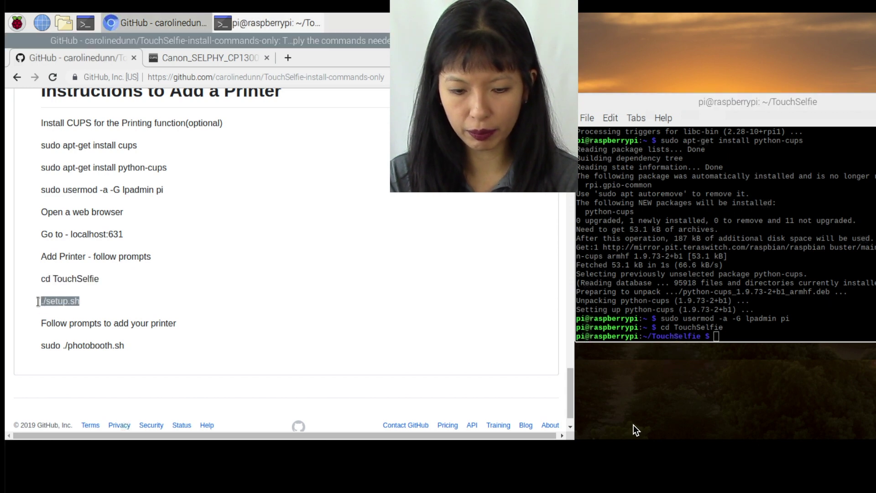
{"action": "right_click", "coordinate": [78, 302]}
{"action": "left_click", "coordinate": [113, 314]}
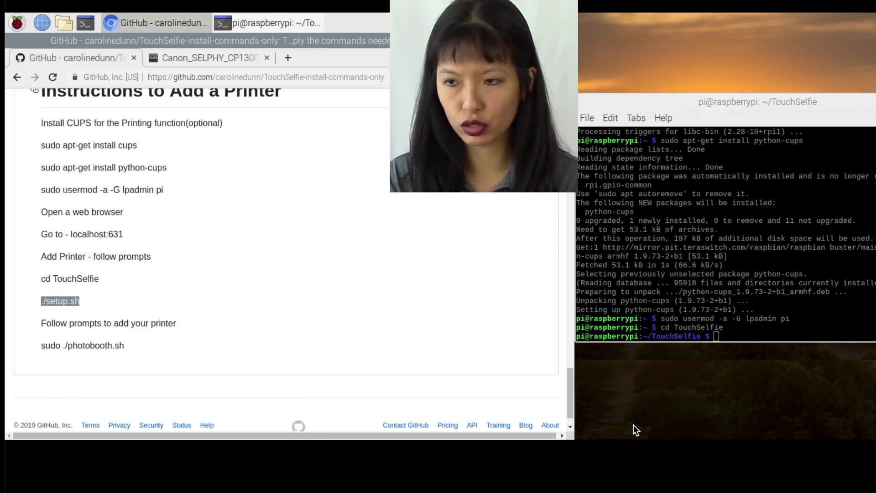
{"action": "left_click", "coordinate": [715, 105]}
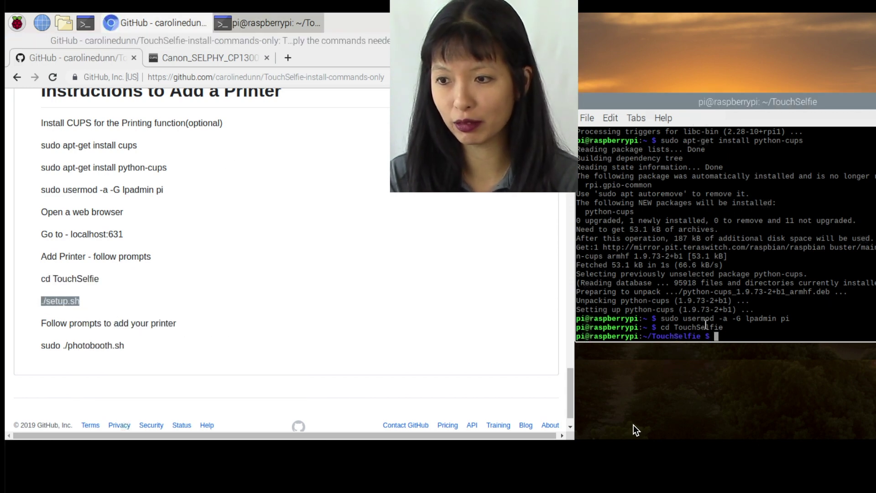
{"action": "right_click", "coordinate": [716, 337]}
{"action": "left_click", "coordinate": [749, 192]}
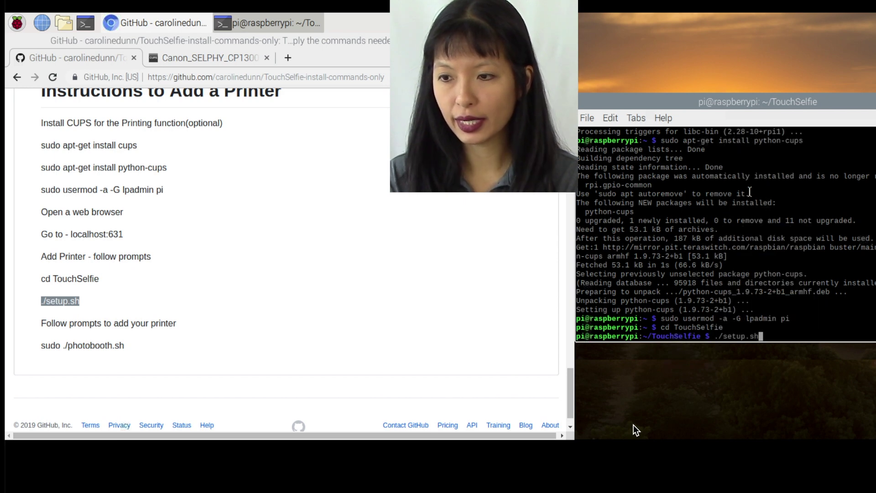
{"action": "key", "text": "Return"}
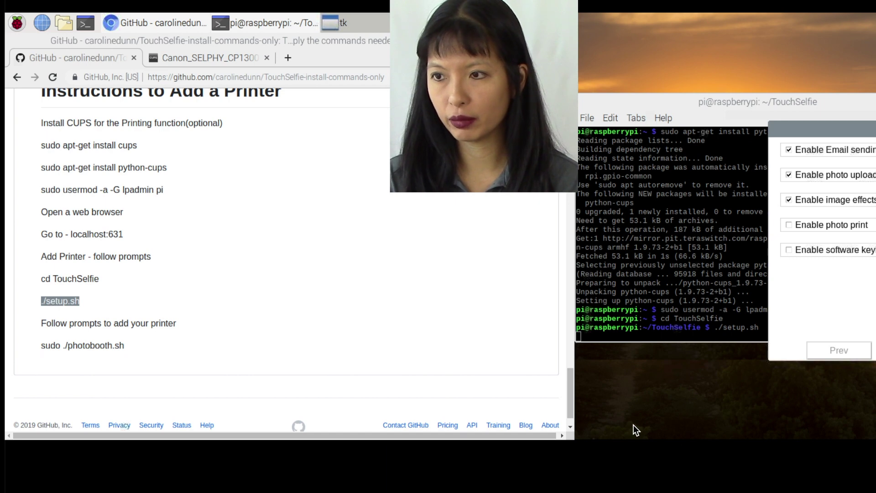
Enable photo print with Canon_SELPHY_CP1300 as the printer in the maximized setup window
{"action": "left_click_drag", "start_coordinate": [821, 128], "coordinate": [176, 106]}
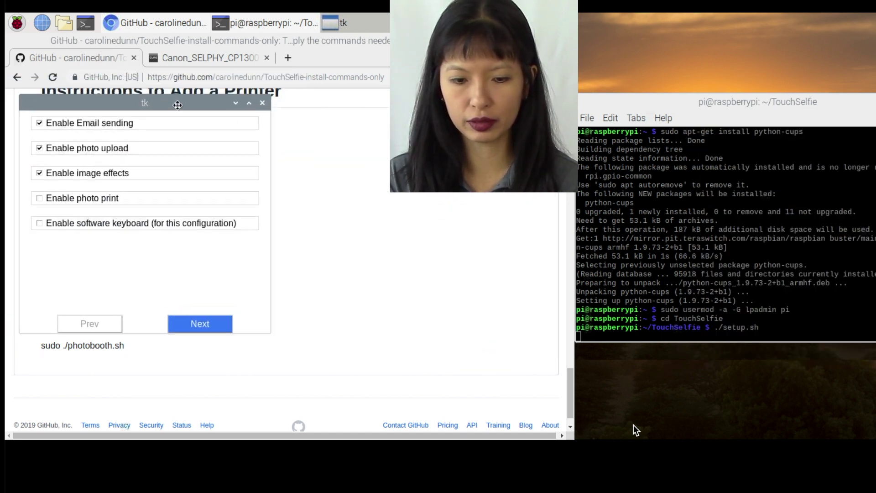
{"action": "left_click", "coordinate": [39, 198]}
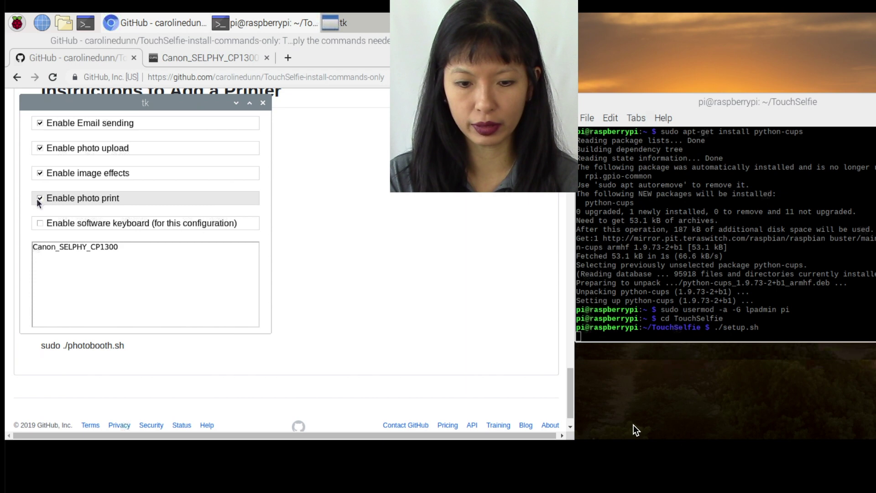
{"action": "left_click", "coordinate": [75, 246]}
{"action": "left_click", "coordinate": [249, 103]}
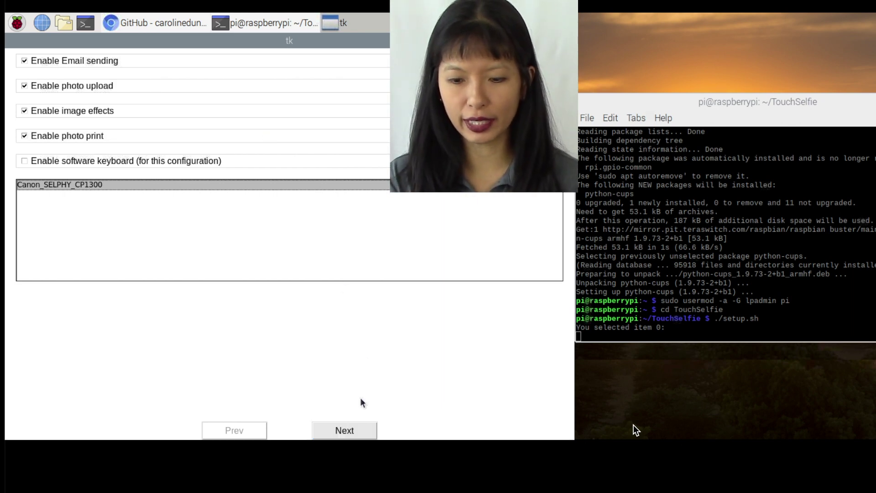
{"action": "left_click", "coordinate": [367, 424]}
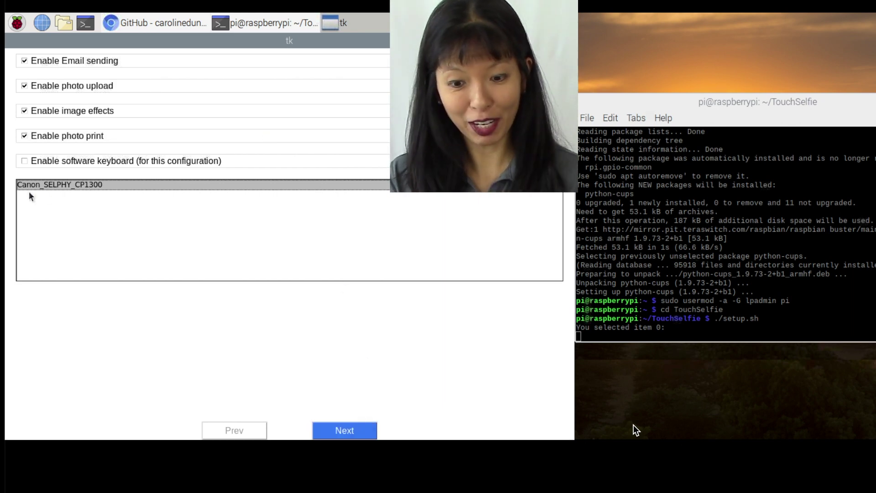
Step through the Google Account, Email, Photo Album and Archive pages unchanged, then save
{"action": "left_click", "coordinate": [344, 429]}
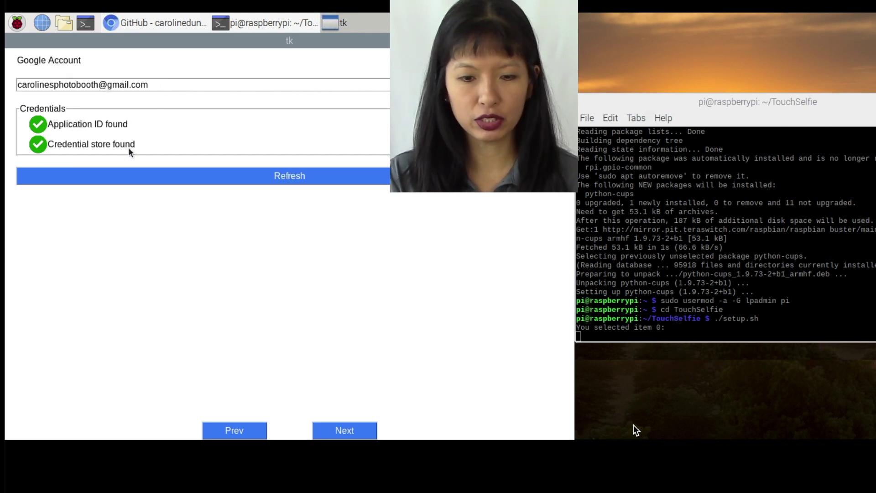
{"action": "left_click", "coordinate": [331, 428]}
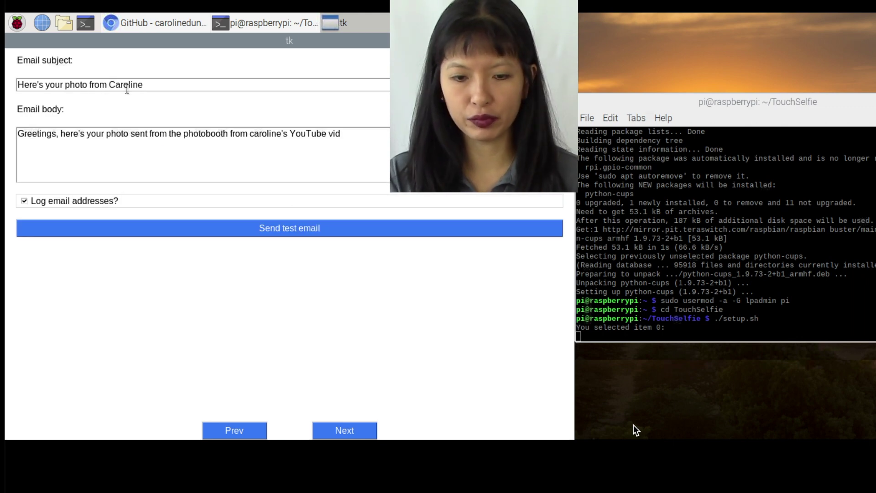
{"action": "left_click", "coordinate": [351, 433]}
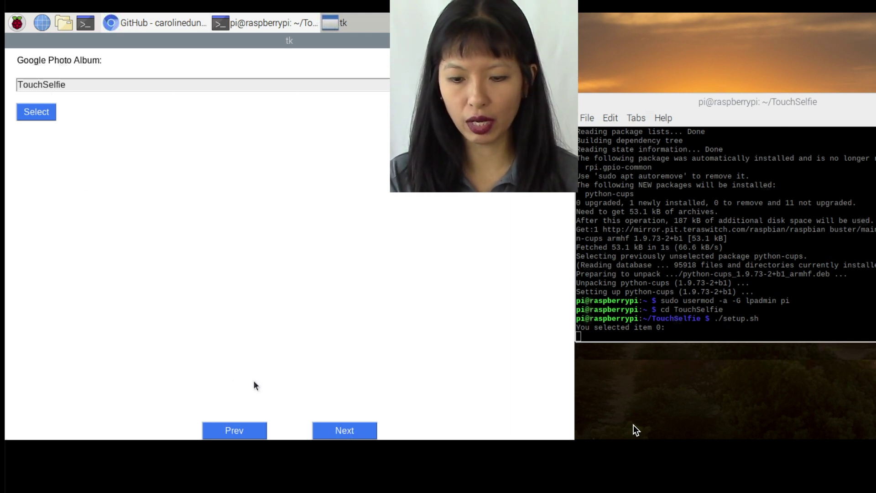
{"action": "left_click", "coordinate": [352, 432]}
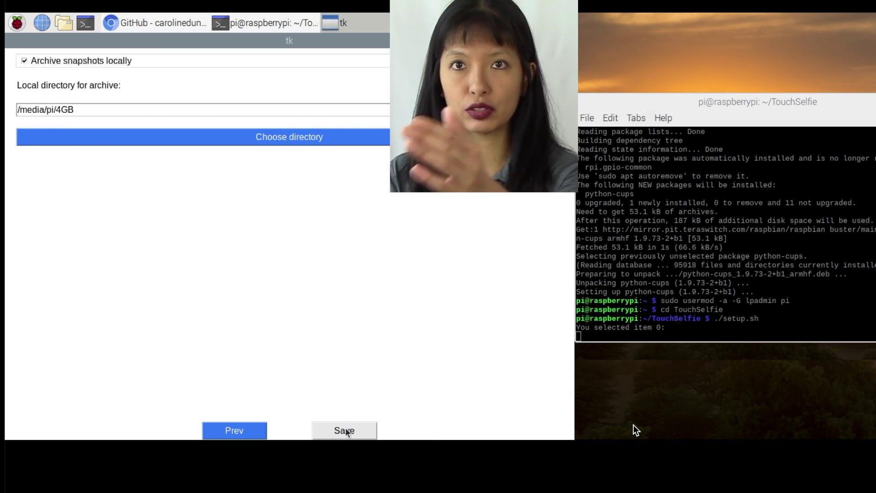
{"action": "left_click", "coordinate": [345, 430]}
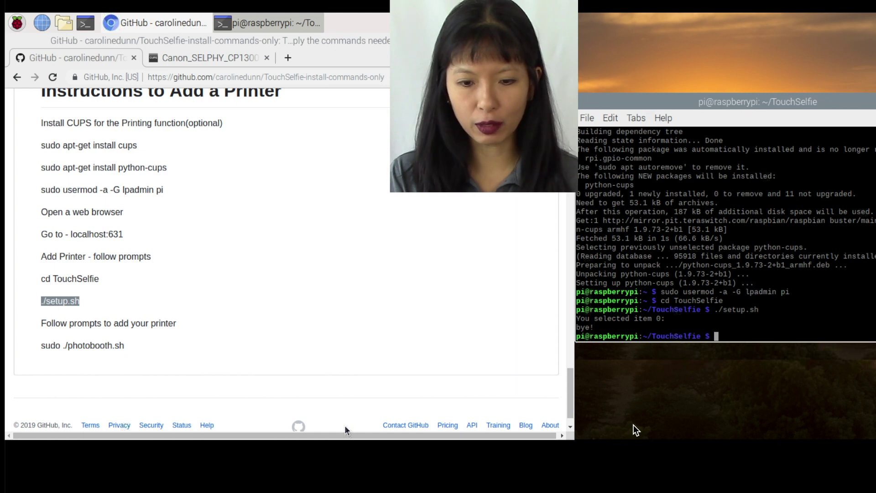
Copy 'sudo ./photobooth.sh' from the README and run it in the terminal
{"action": "left_click_drag", "start_coordinate": [138, 344], "coordinate": [41, 346]}
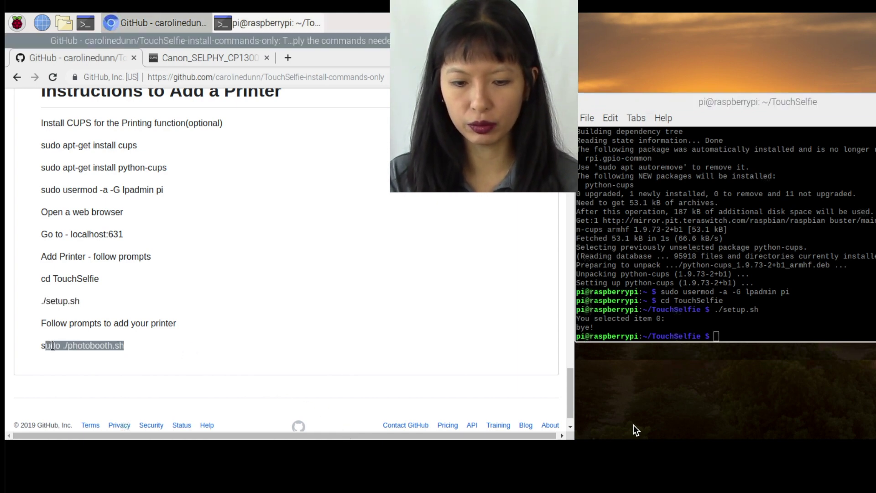
{"action": "right_click", "coordinate": [57, 346]}
{"action": "left_click", "coordinate": [100, 262]}
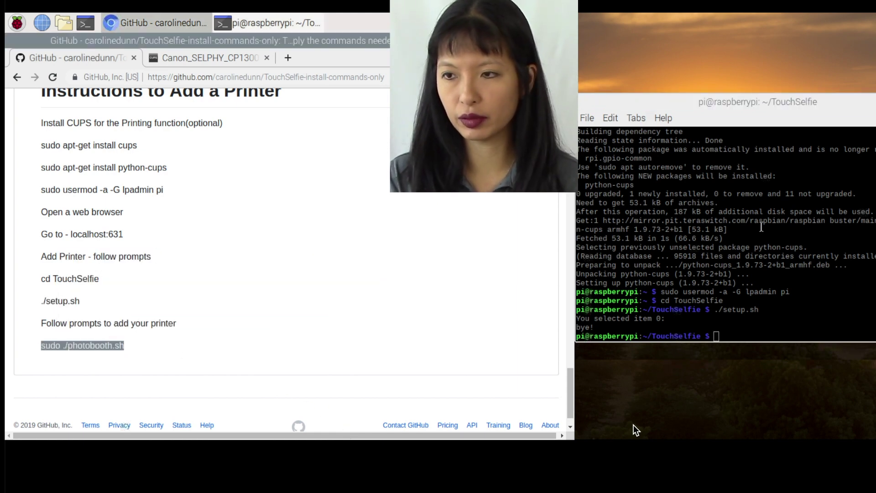
{"action": "right_click", "coordinate": [717, 334]}
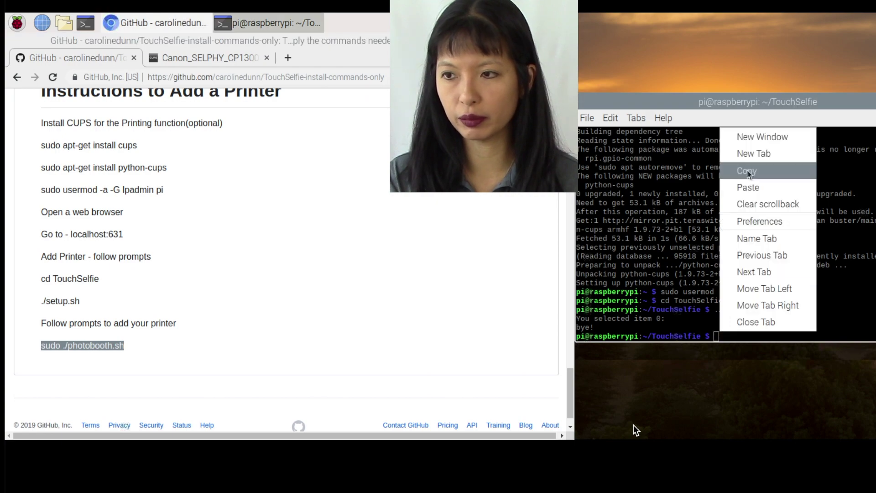
{"action": "left_click", "coordinate": [748, 189]}
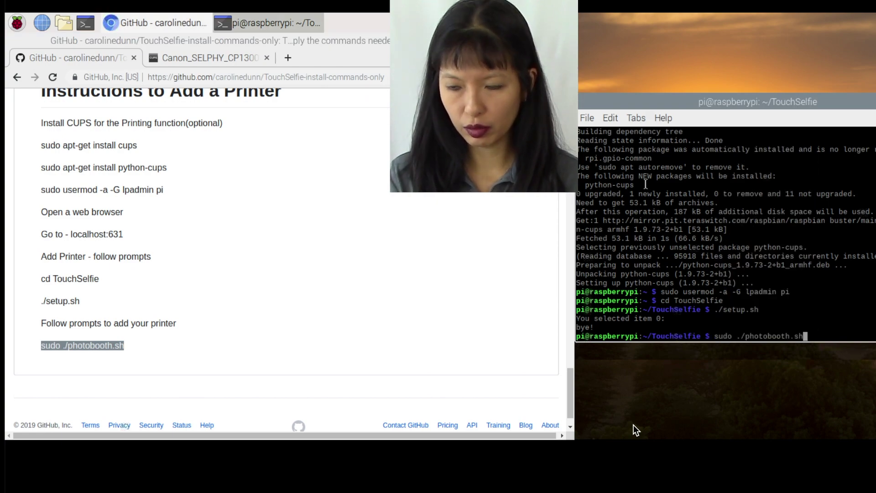
{"action": "key", "text": "Return"}
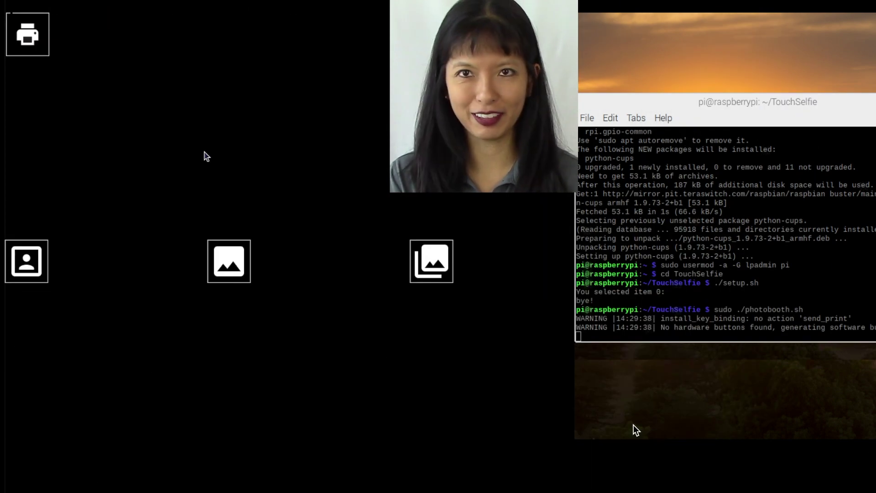
Take a single-image snapshot in the photobooth and shift the terminal window right
{"action": "left_click", "coordinate": [229, 261]}
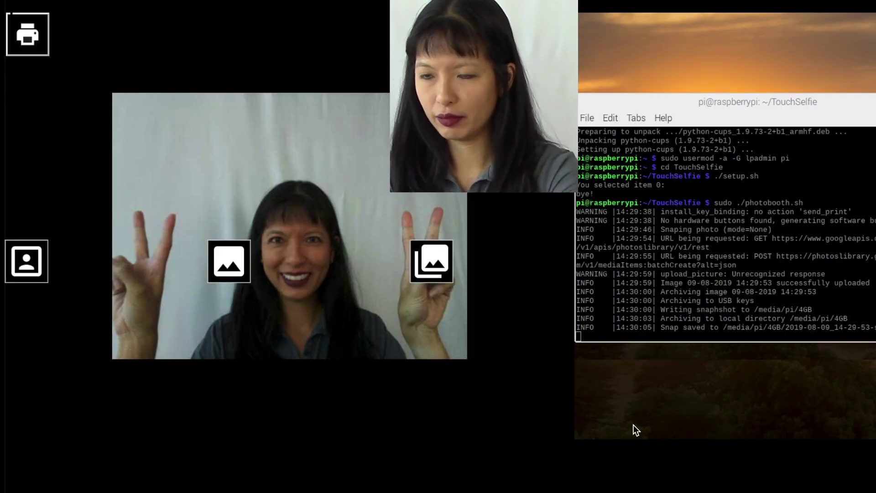
{"action": "mouse_move", "coordinate": [701, 102]}
{"action": "left_mouse_down"}
{"action": "mouse_move", "coordinate": [774, 131]}
{"action": "mouse_move", "coordinate": [794, 102]}
{"action": "mouse_move", "coordinate": [687, 90]}
{"action": "mouse_move", "coordinate": [691, 98]}
{"action": "left_mouse_up"}
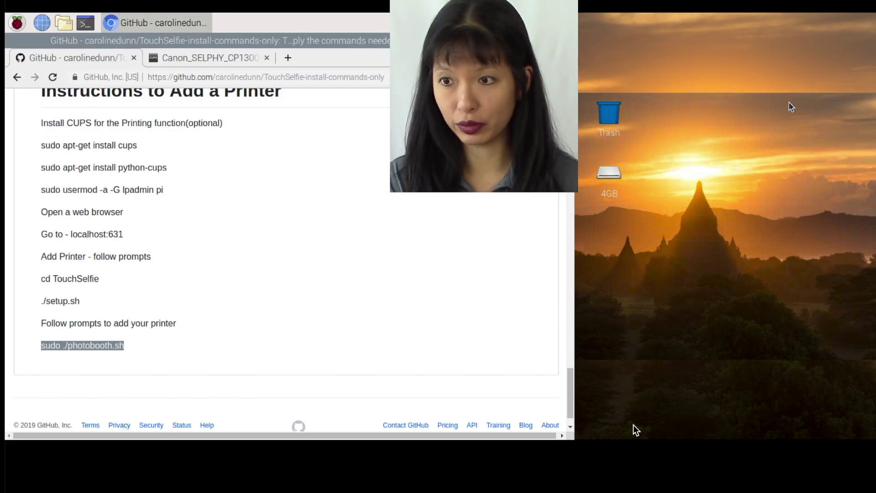
Reboot the Pi, then rerun 'cd TouchSelfie' and 'sudo ./photobooth.sh' from command history
{"action": "key", "text": "super"}
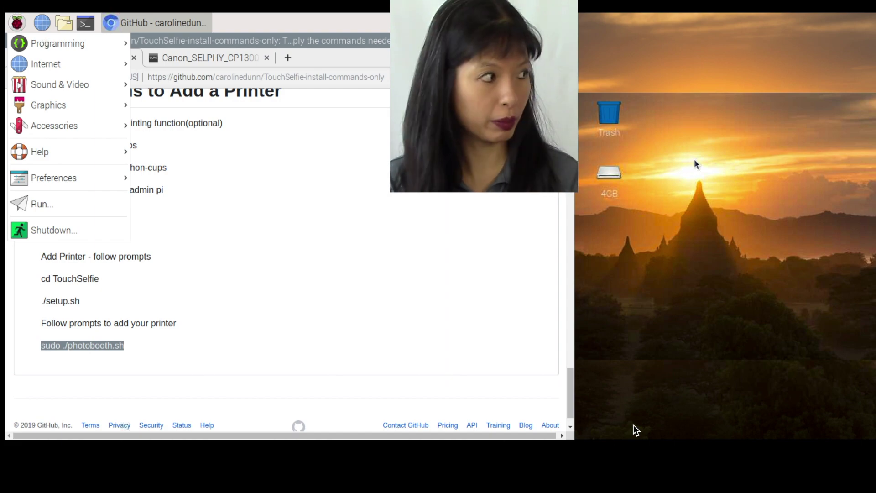
{"action": "key", "text": "Up"}
{"action": "key", "text": "Return"}
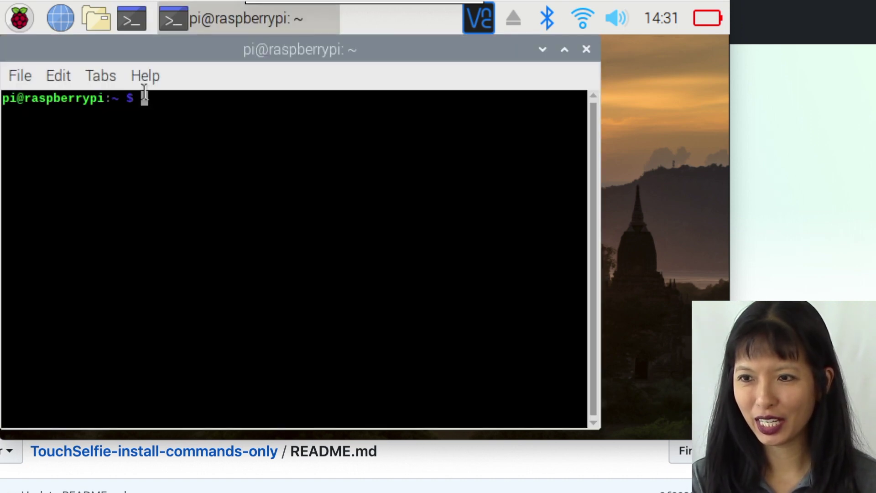
{"action": "key", "text": "Up"}
{"action": "key", "text": "Up"}
{"action": "key", "text": "Up"}
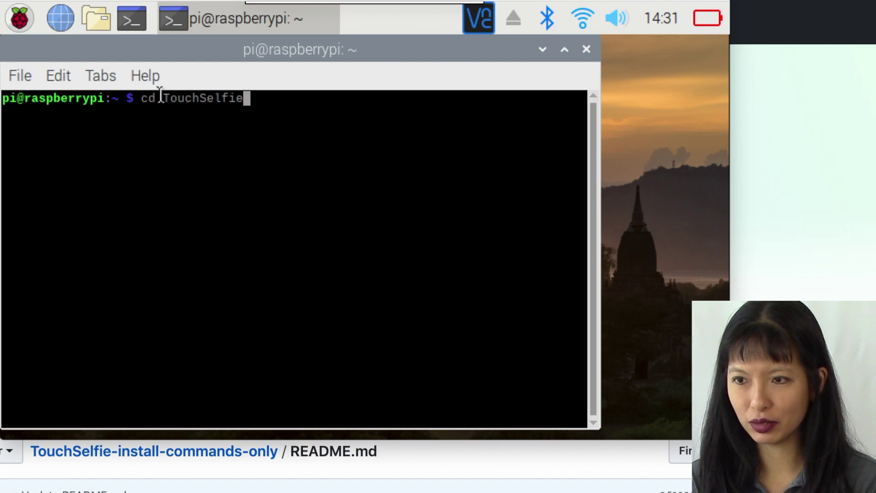
{"action": "key", "text": "Return"}
{"action": "key", "text": "Up"}
{"action": "key", "text": "Up"}
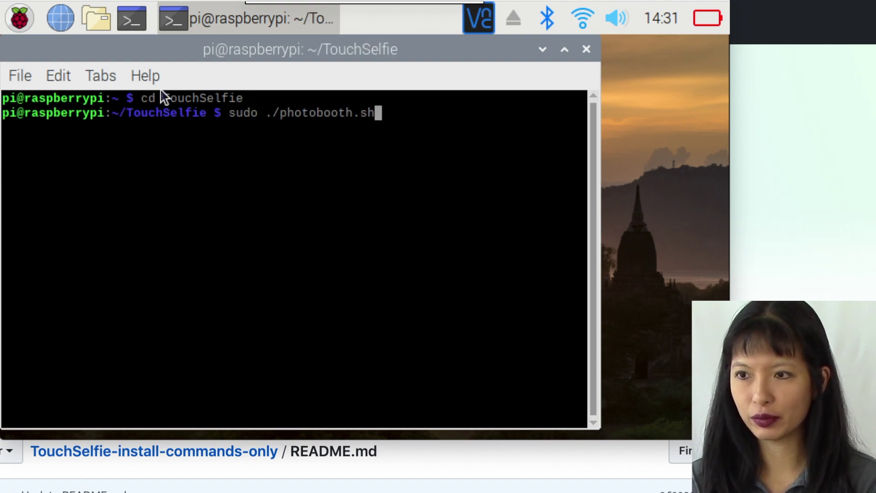
{"action": "key", "text": "Return"}
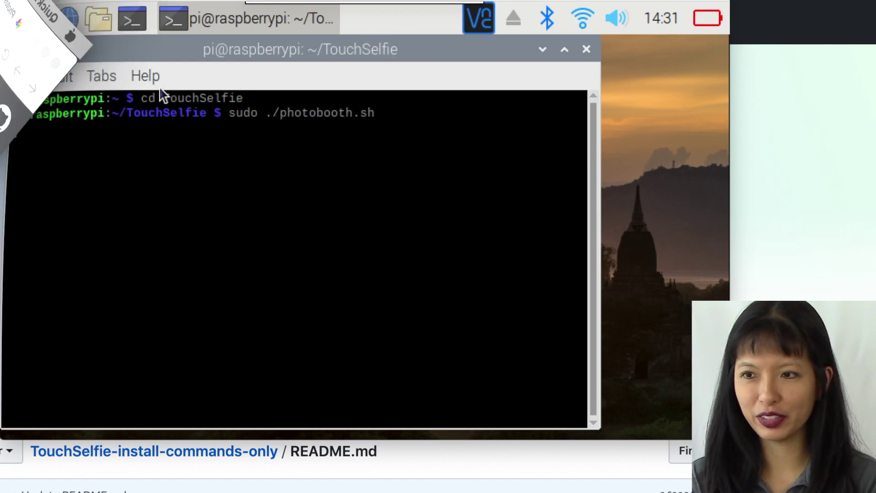